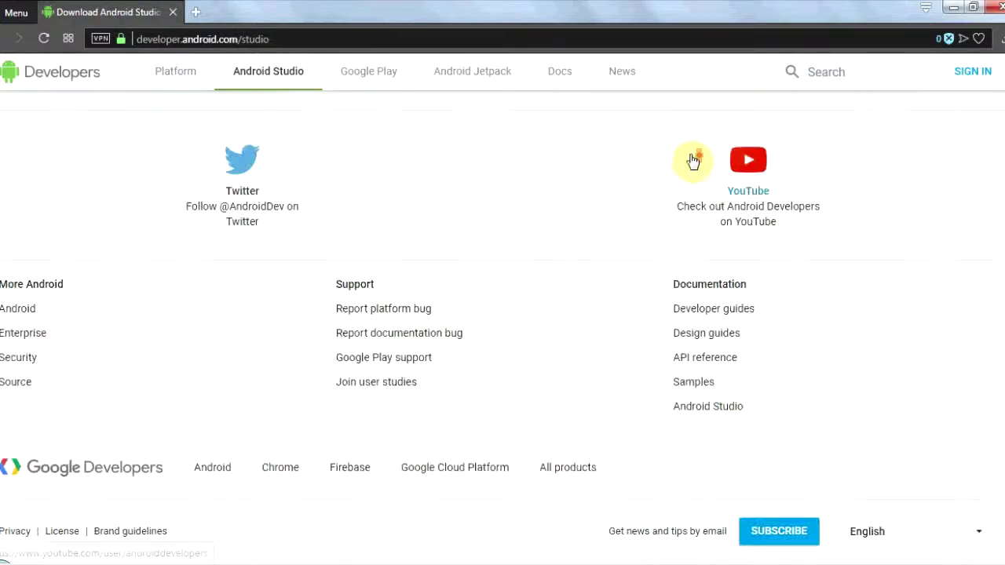
Find the system requirements on the Android Studio download page and examine the Windows operating system and RAM requirements
scroll(696, 160, "down", 10)
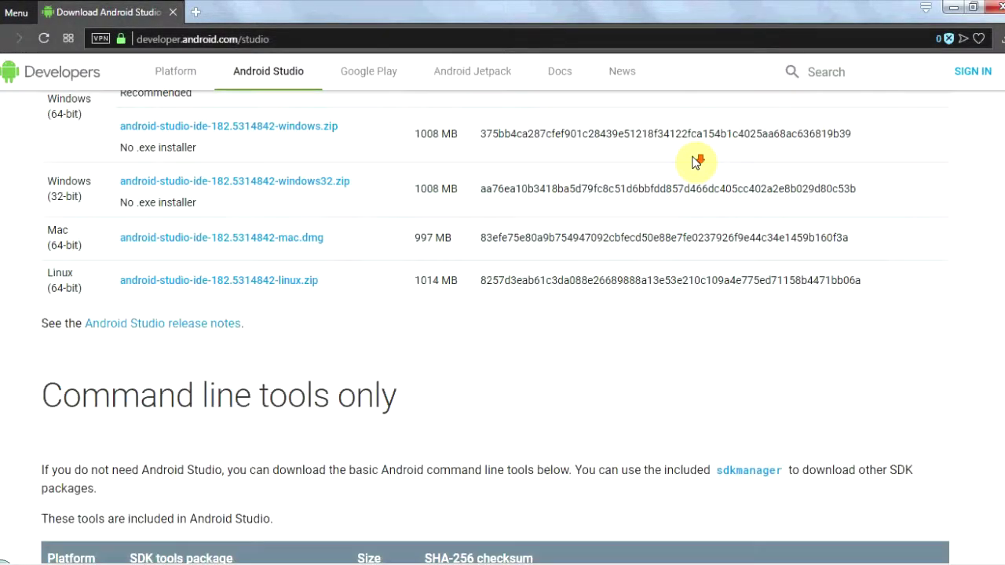
scroll(694, 160, "down", 2)
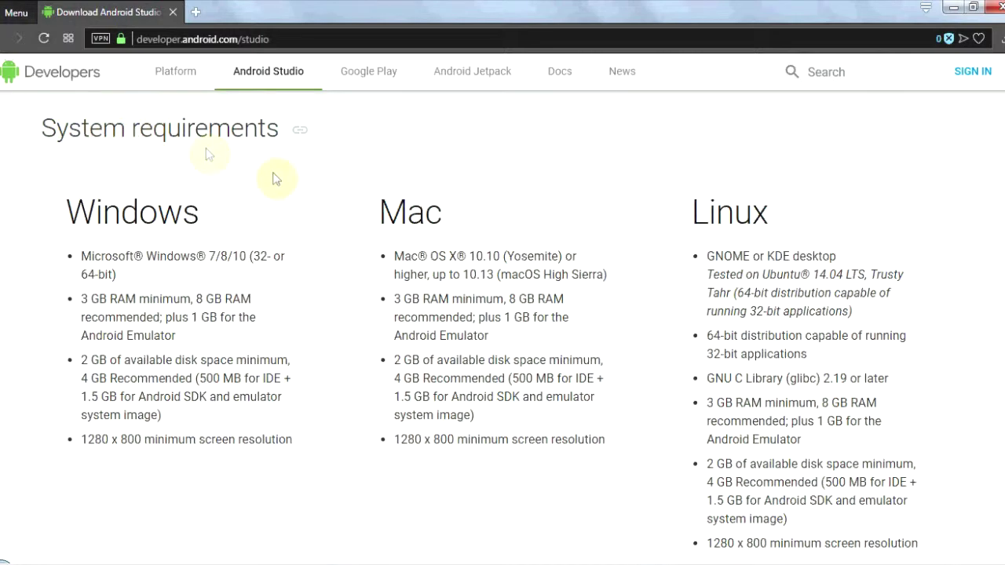
scroll(239, 196, "down", 1)
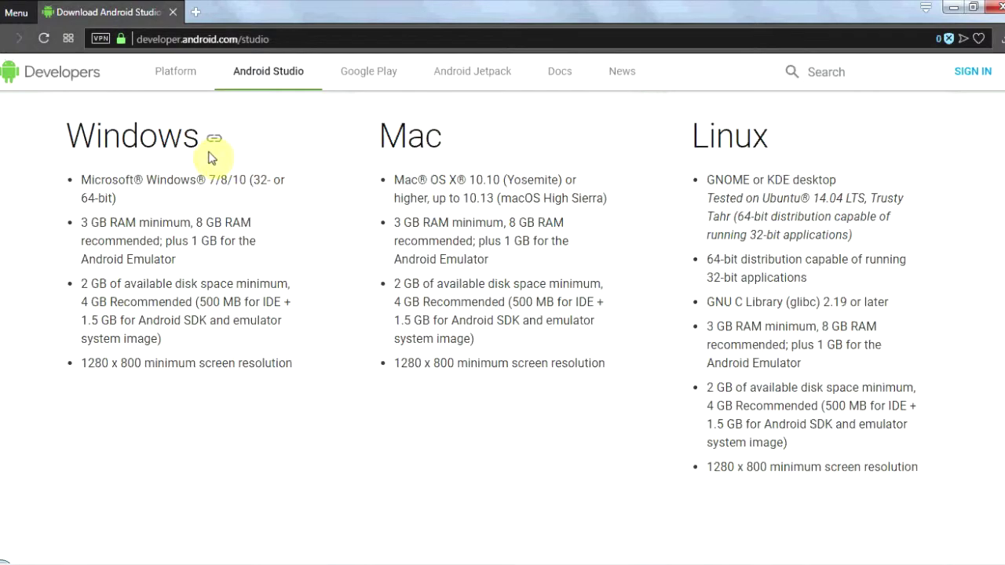
scroll(236, 172, "down", 1)
scroll(228, 188, "up", 1)
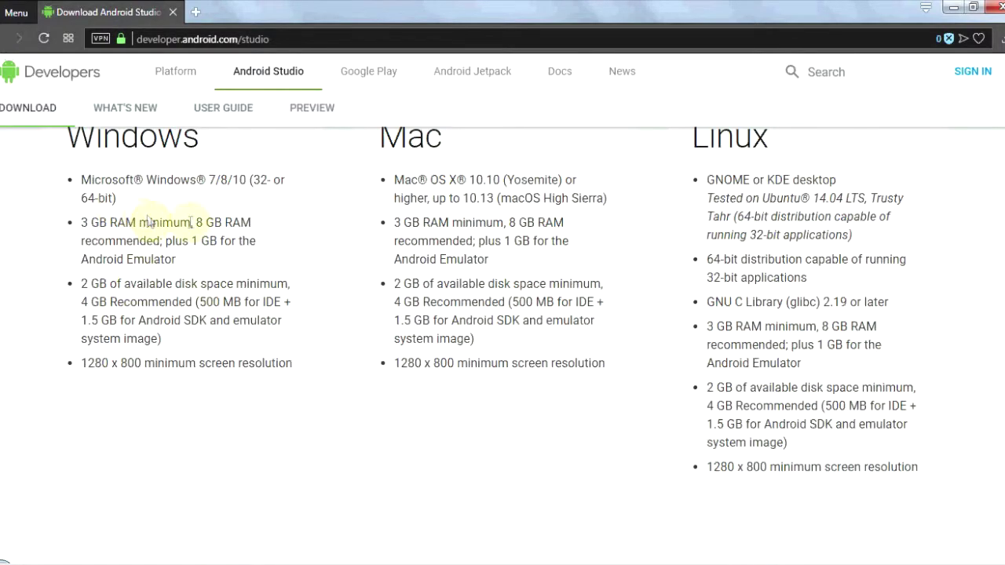
scroll(149, 223, "up", 1)
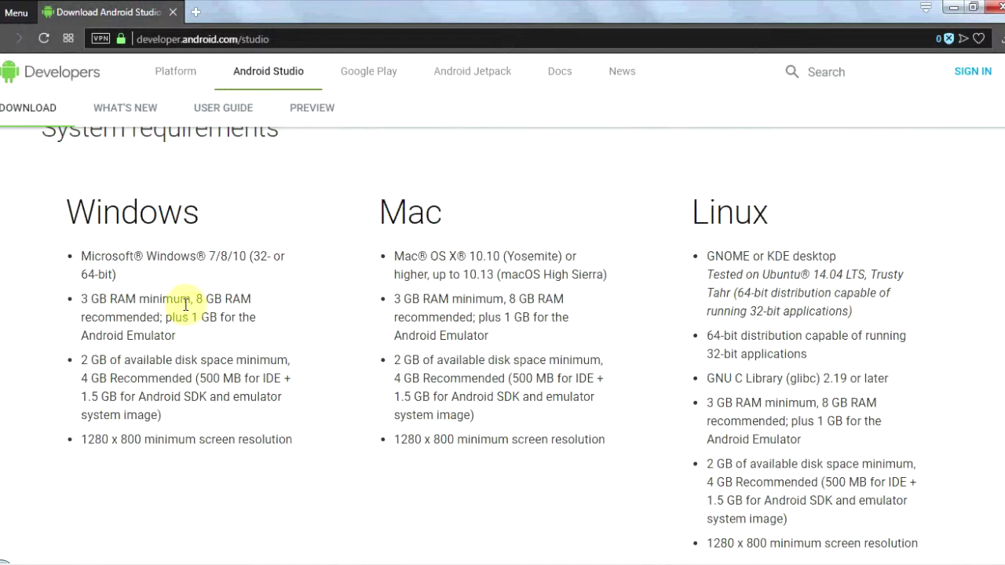
left_click_drag(199, 299, 154, 318)
left_click(155, 270)
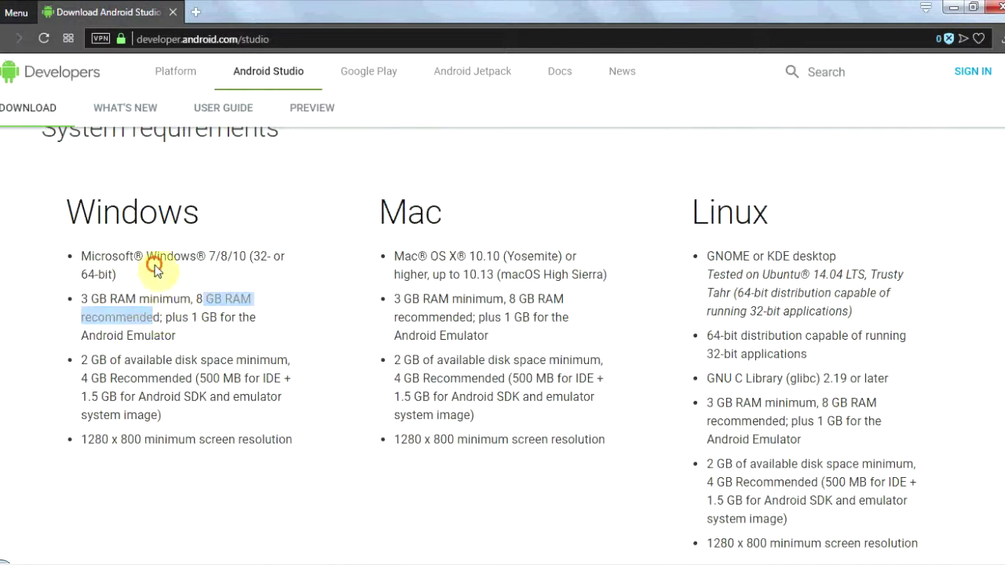
left_click_drag(81, 296, 211, 311)
left_click(234, 240)
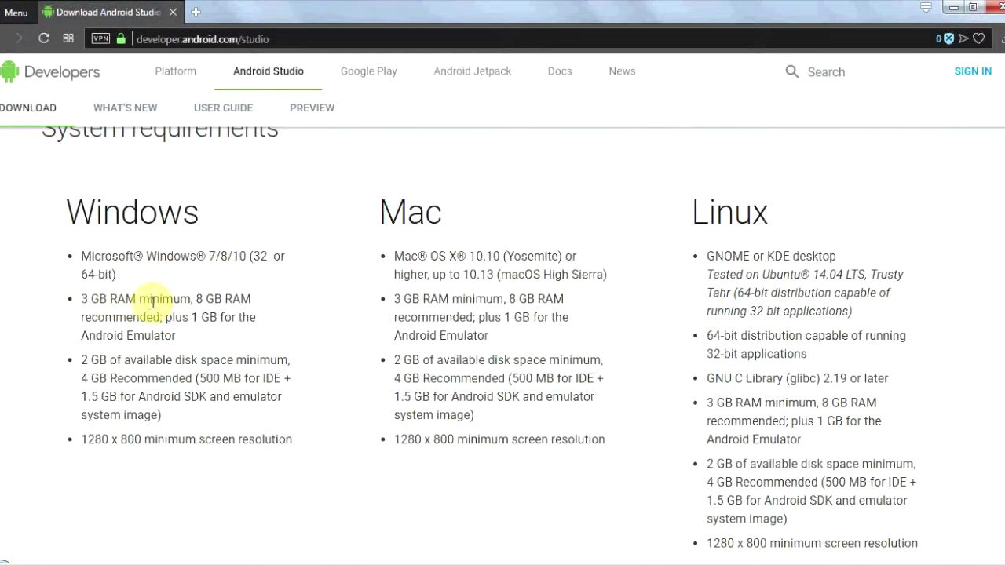
Examine the Windows disk space and screen resolution requirements, and close the stray browser tab
scroll(161, 299, "down", 1)
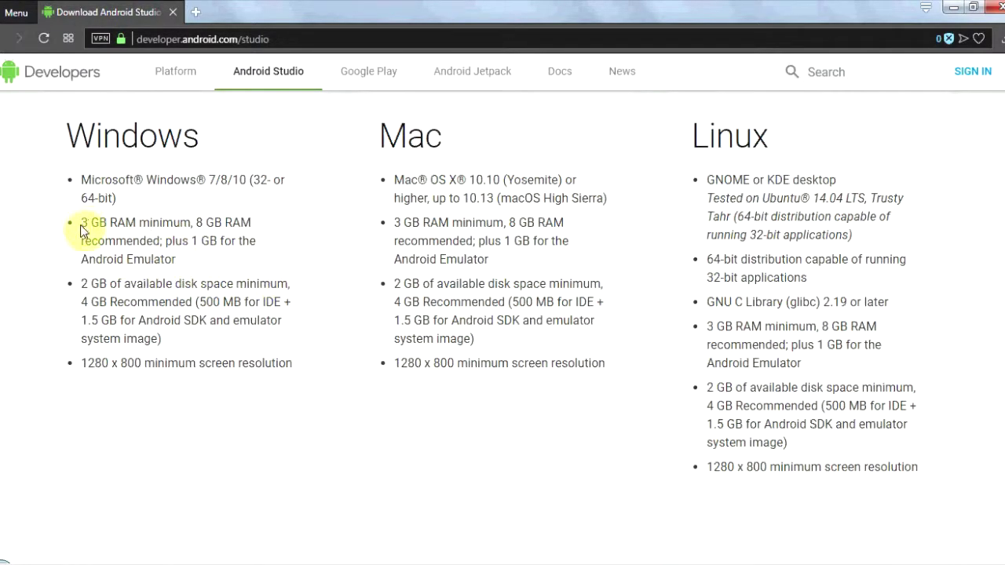
scroll(287, 220, "up", 1)
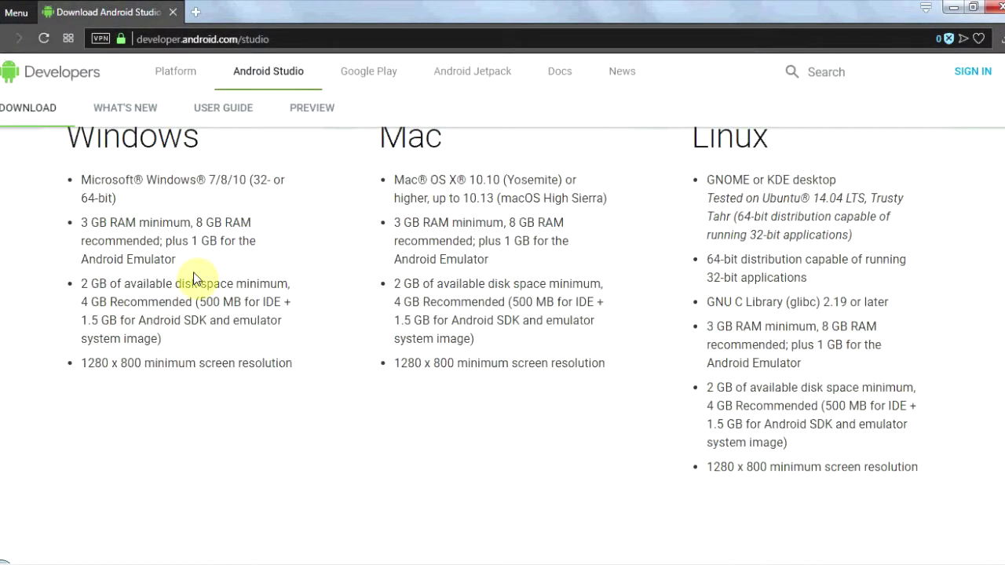
double_click(85, 288)
left_click(161, 266)
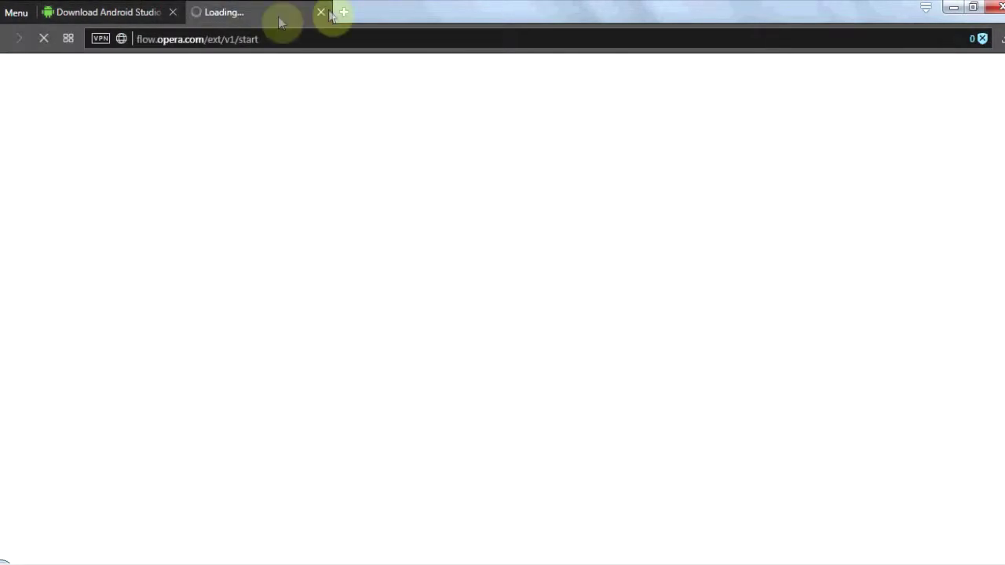
left_click(322, 12)
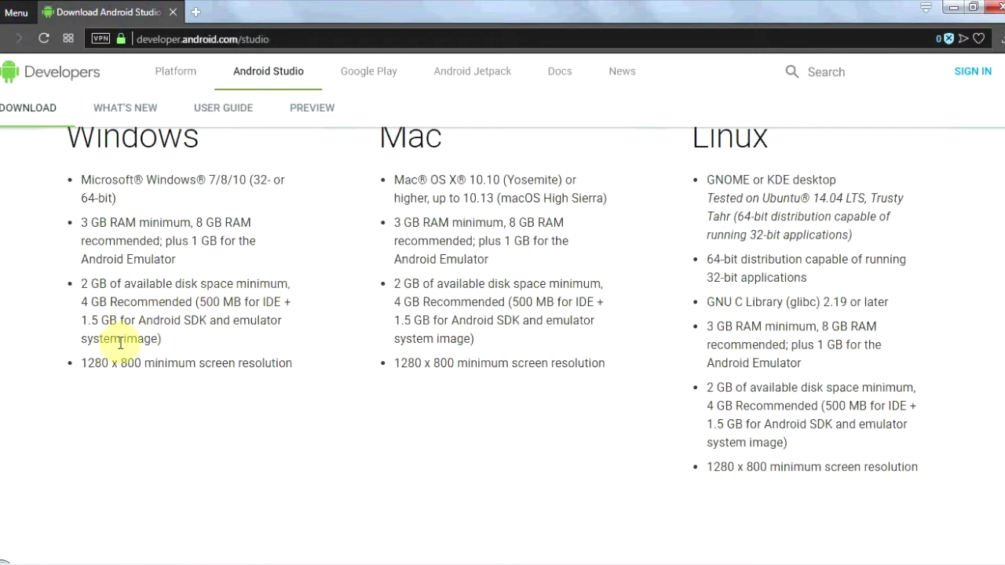
scroll(314, 318, "up", 1)
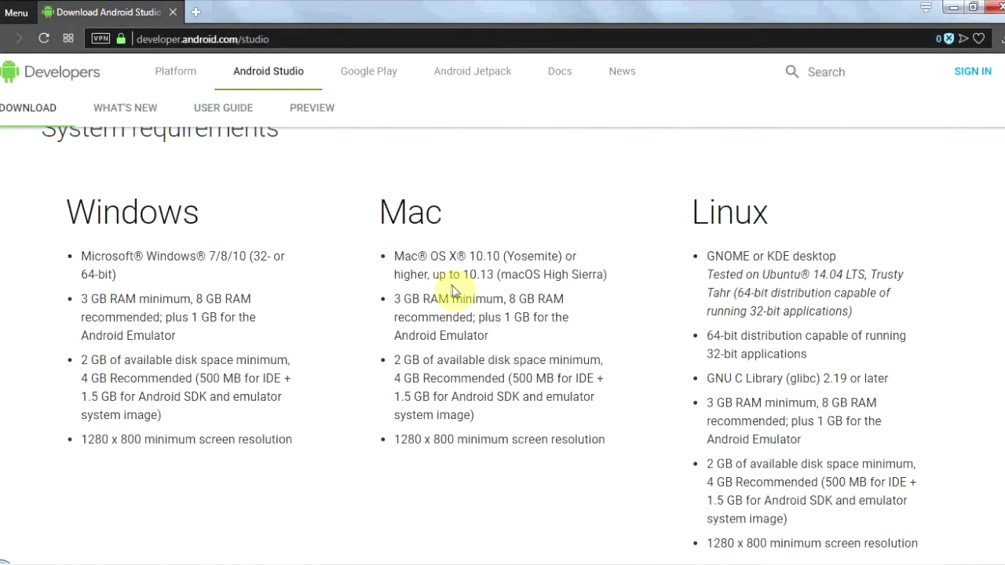
scroll(440, 289, "down", 1)
Return to the start of the Android Studio page and look over the main download offer
scroll(813, 206, "up", 2)
scroll(812, 205, "up", 5)
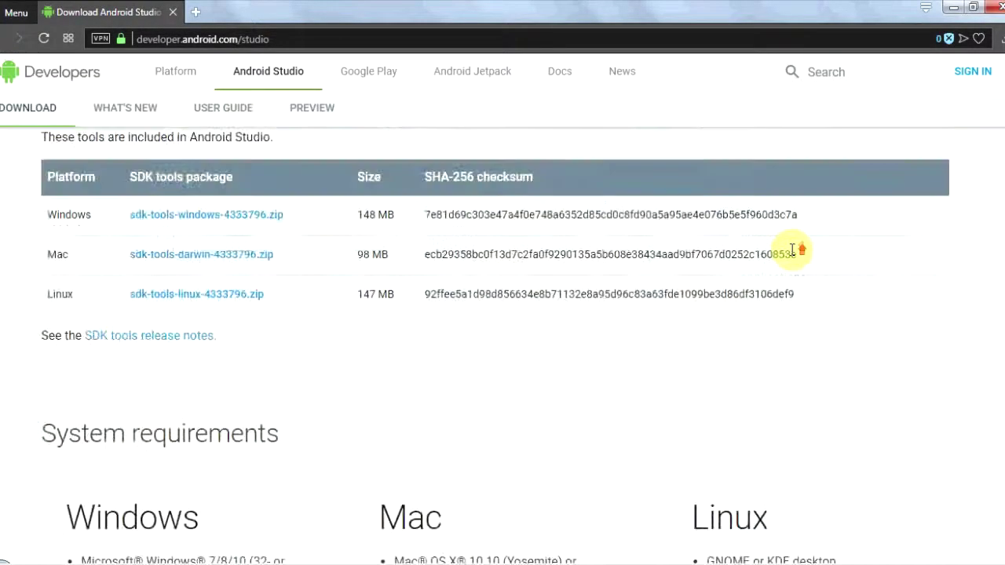
scroll(430, 265, "up", 10)
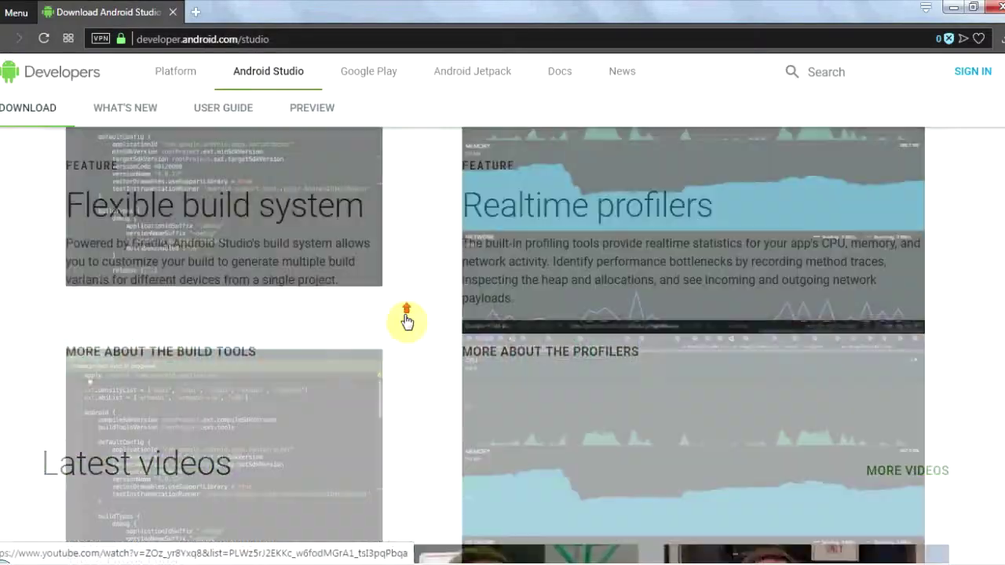
scroll(407, 315, "up", 10)
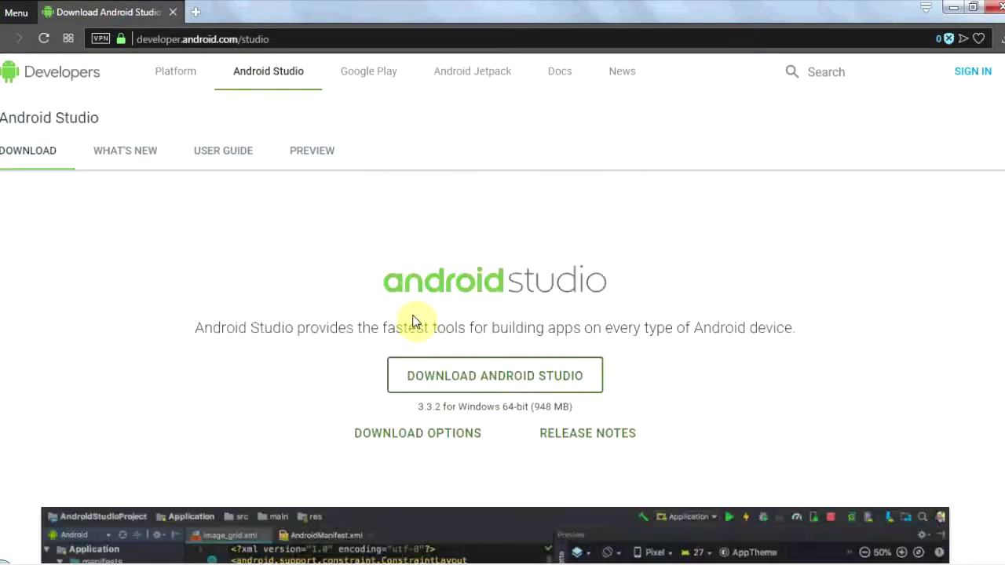
scroll(479, 296, "down", 5)
scroll(478, 296, "up", 5)
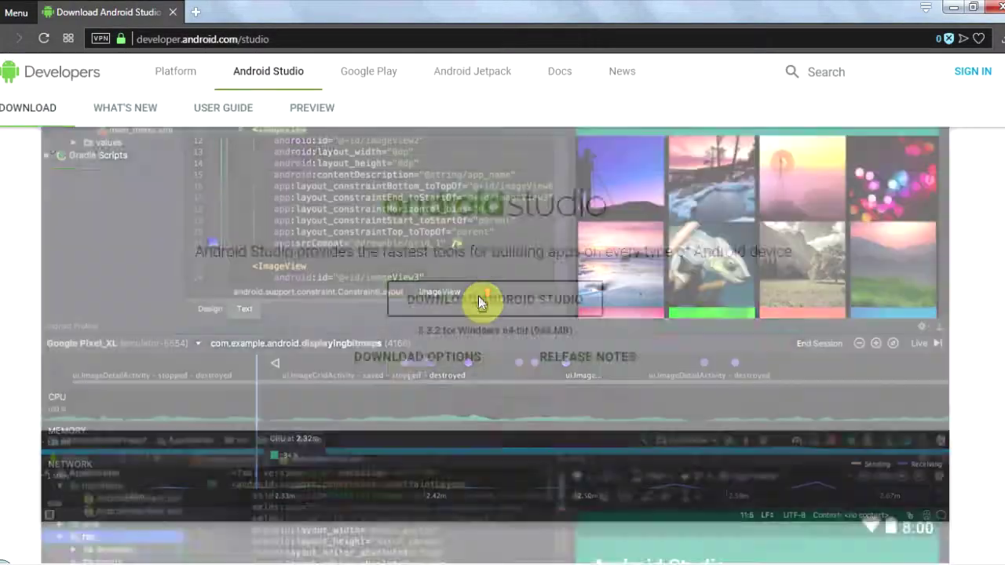
scroll(658, 314, "down", 2)
scroll(766, 298, "up", 2)
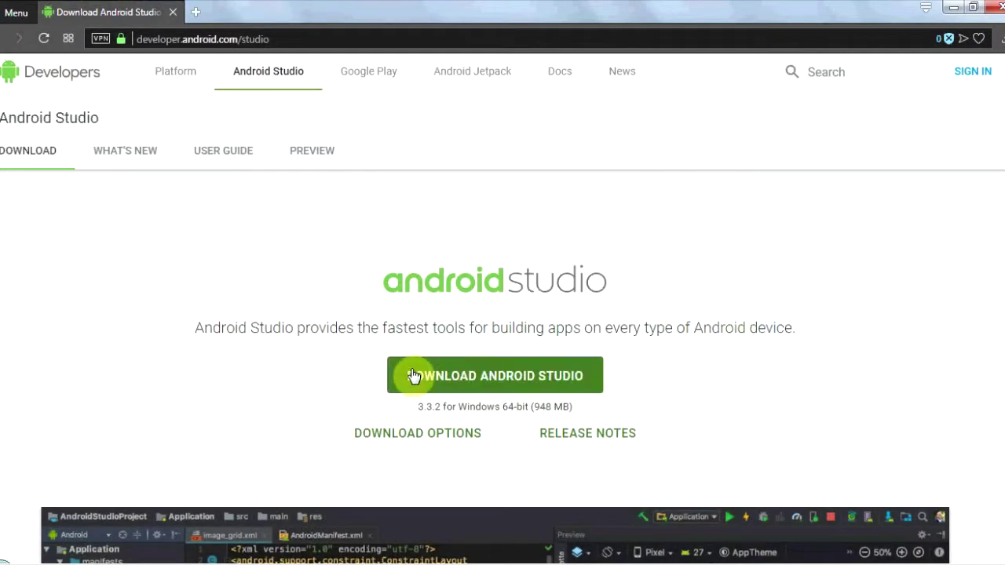
left_click(465, 381)
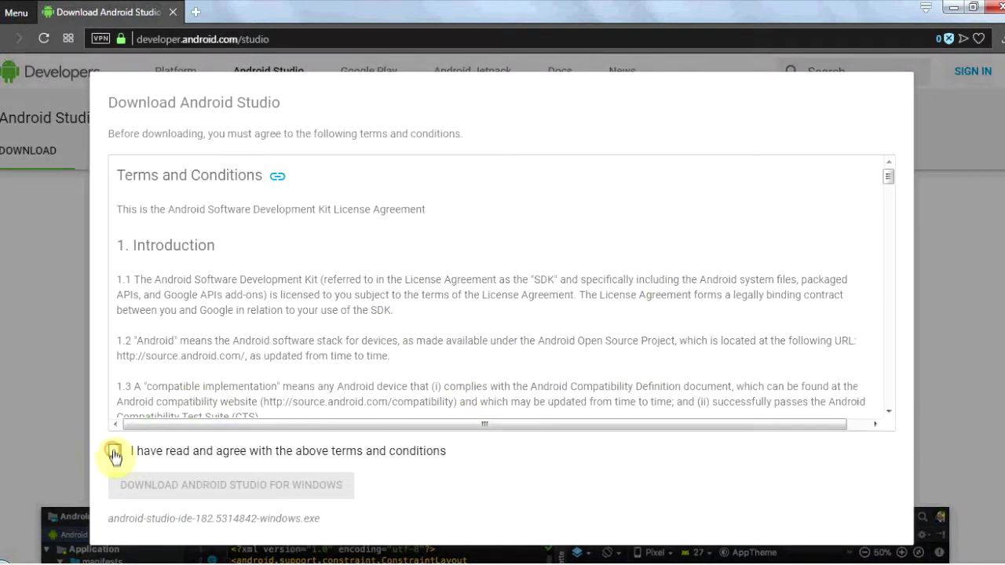
left_click(115, 451)
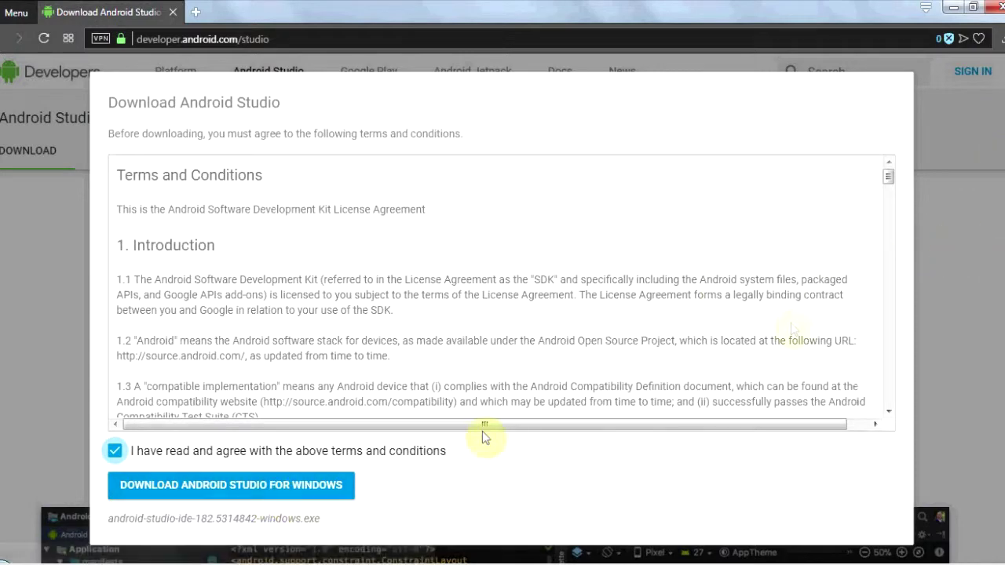
left_click(970, 253)
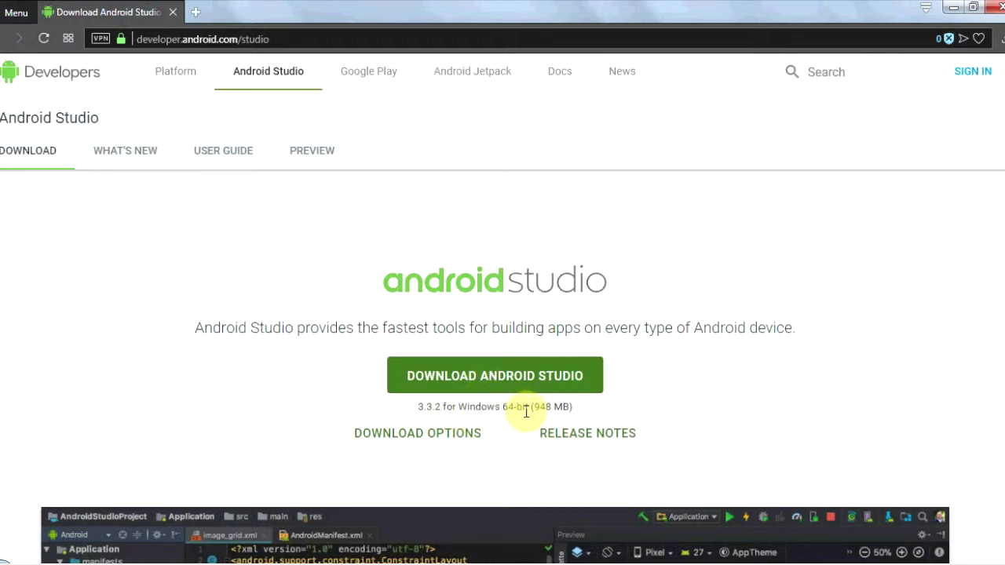
Open the download options and examine the Android Studio packages offered for Windows, Mac and Linux
left_click(427, 436)
scroll(417, 370, "down", 10)
scroll(426, 370, "up", 12)
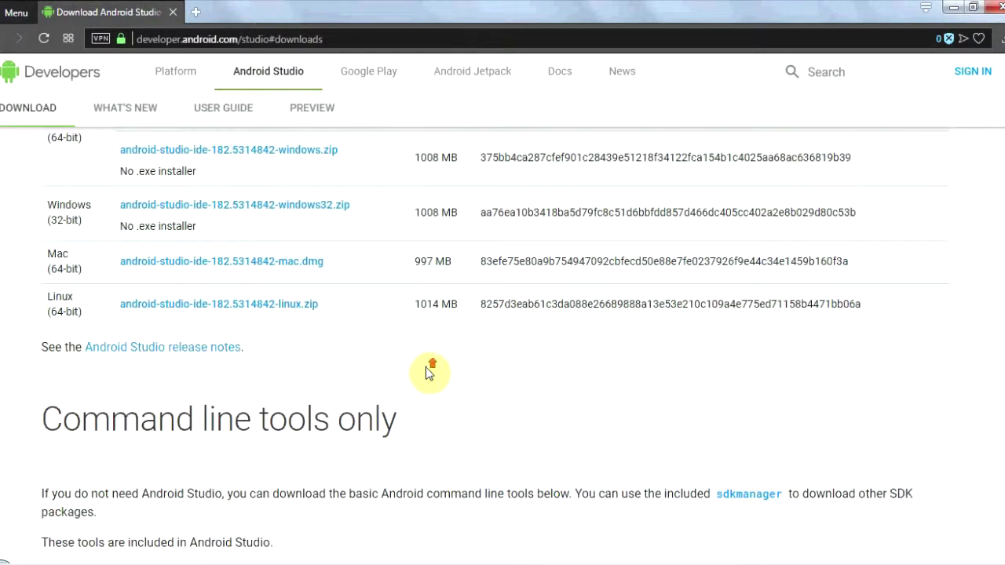
scroll(424, 368, "down", 5)
scroll(400, 353, "up", 3)
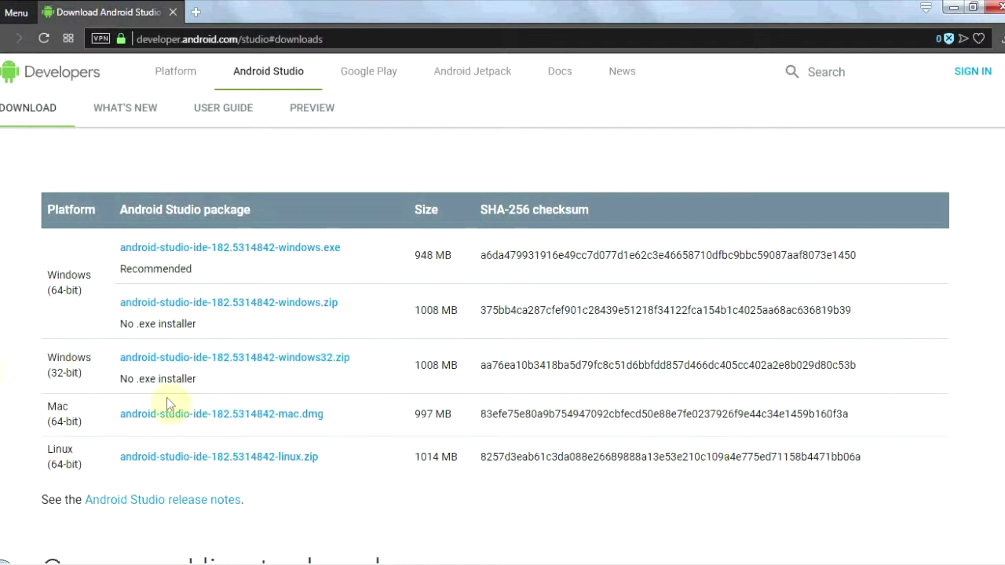
scroll(78, 414, "down", 1)
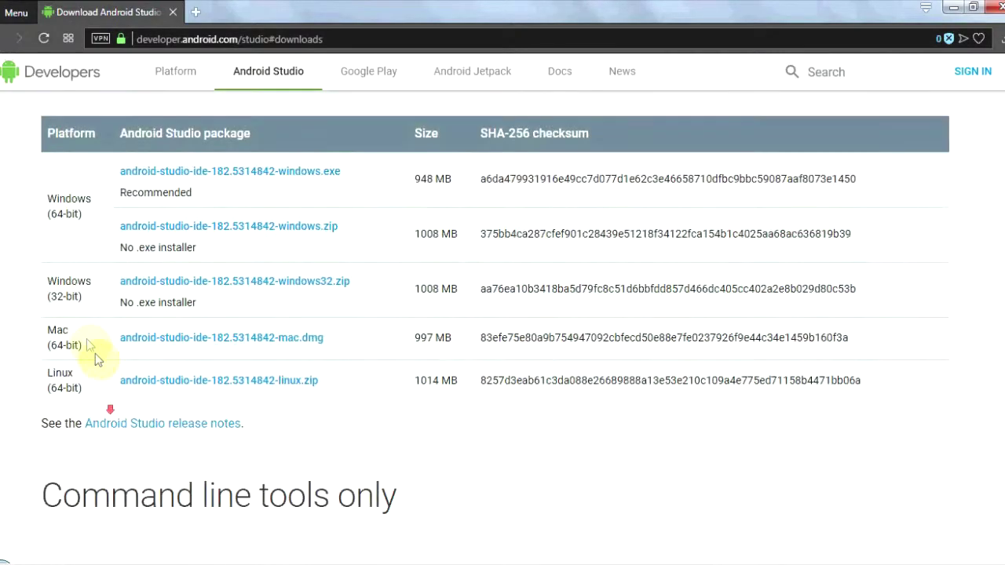
scroll(99, 326, "down", 2)
scroll(78, 314, "up", 2)
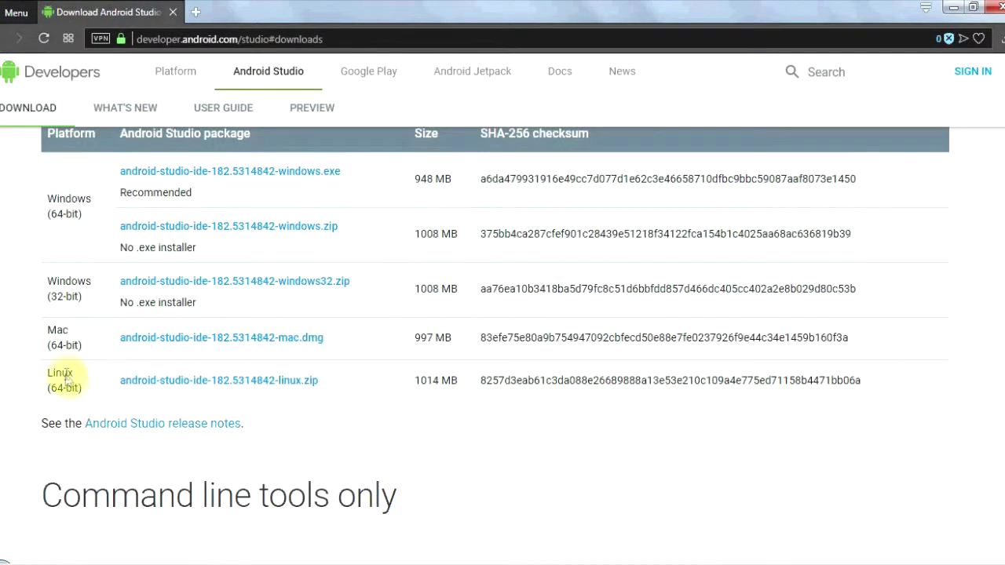
scroll(233, 352, "up", 1)
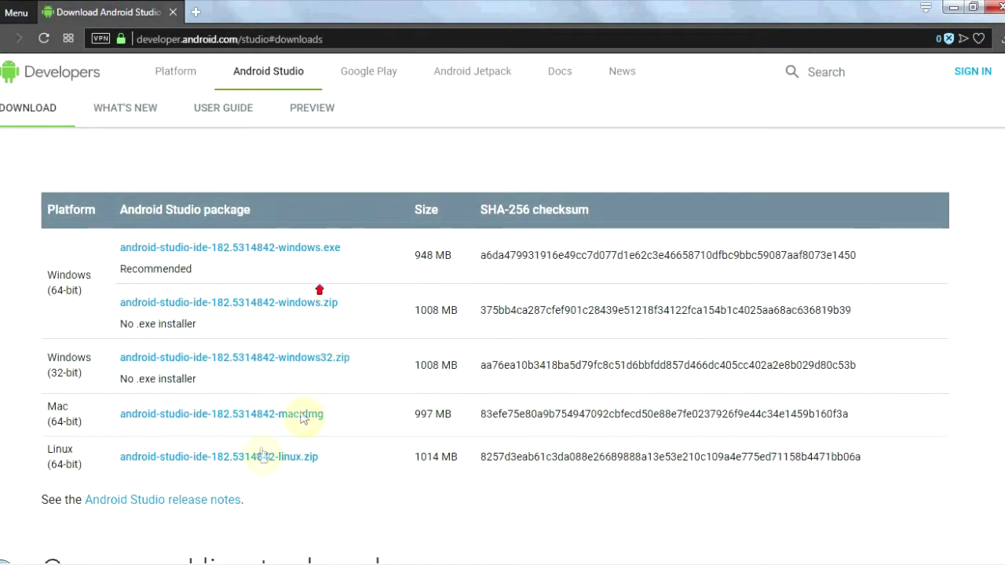
Open the Android Studio release notes in a new browser tab, review the 3.3 release information, and close that tab
right_click(161, 501)
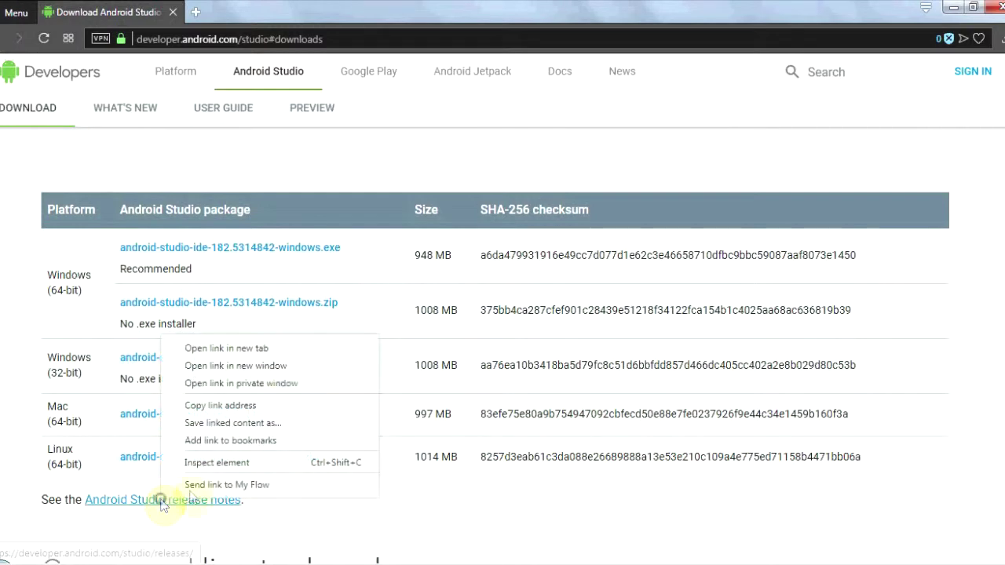
left_click(255, 348)
left_click(232, 8)
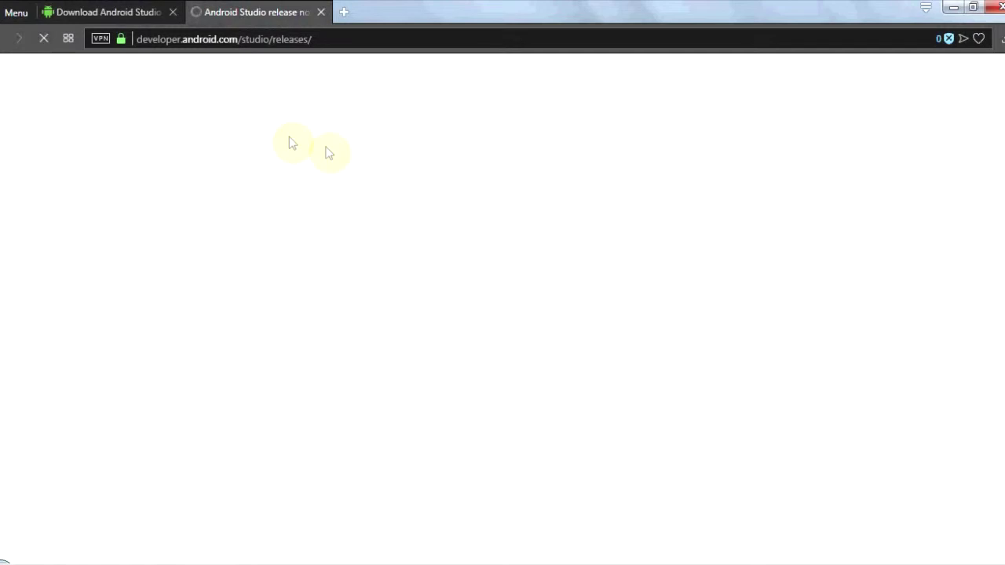
scroll(412, 224, "down", 4)
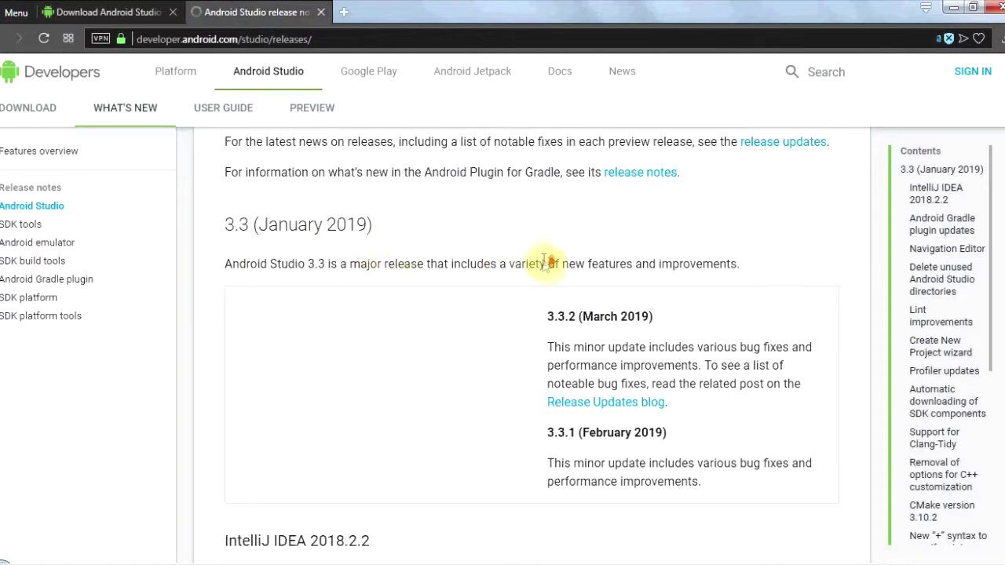
scroll(539, 262, "up", 4)
scroll(529, 257, "down", 7)
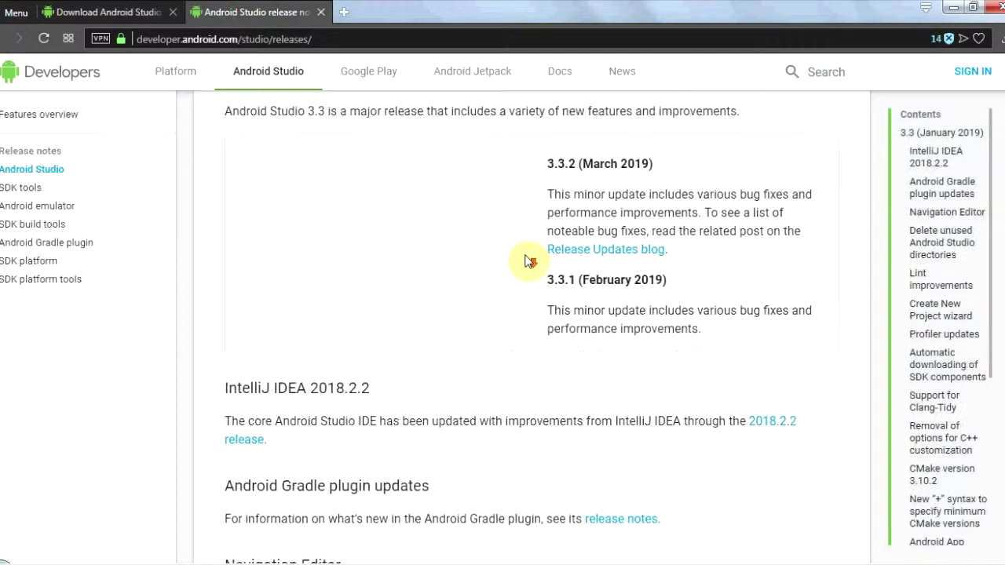
scroll(531, 253, "up", 7)
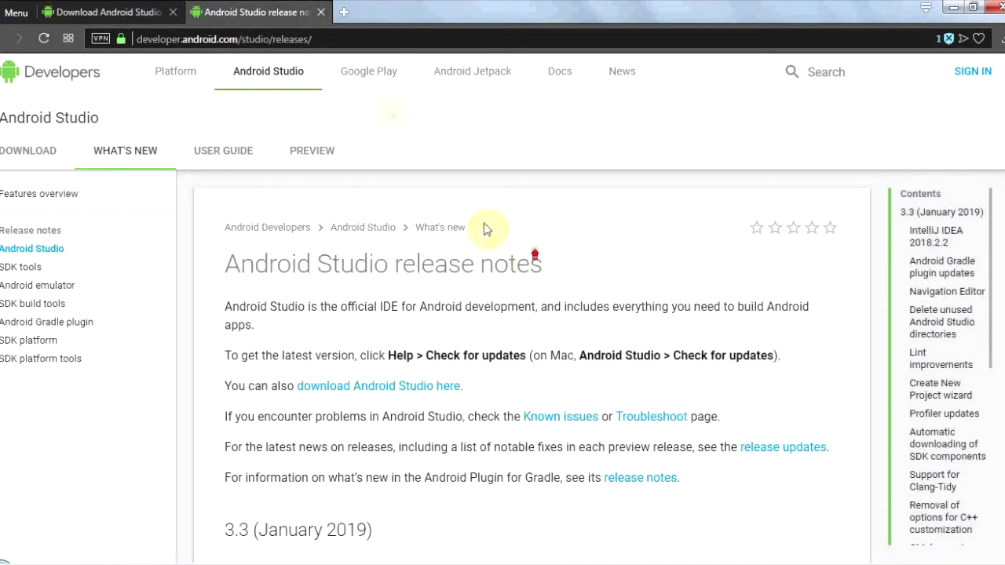
left_click(321, 12)
Request the Windows 32-bit Android Studio zip package with the terms accepted, and cancel saving it
scroll(565, 294, "down", 15)
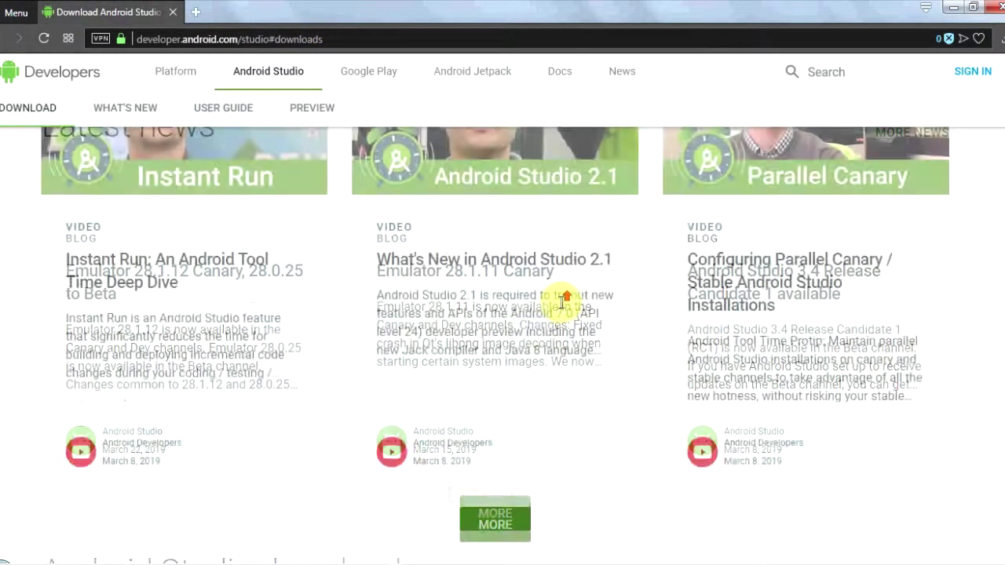
scroll(578, 313, "up", 15)
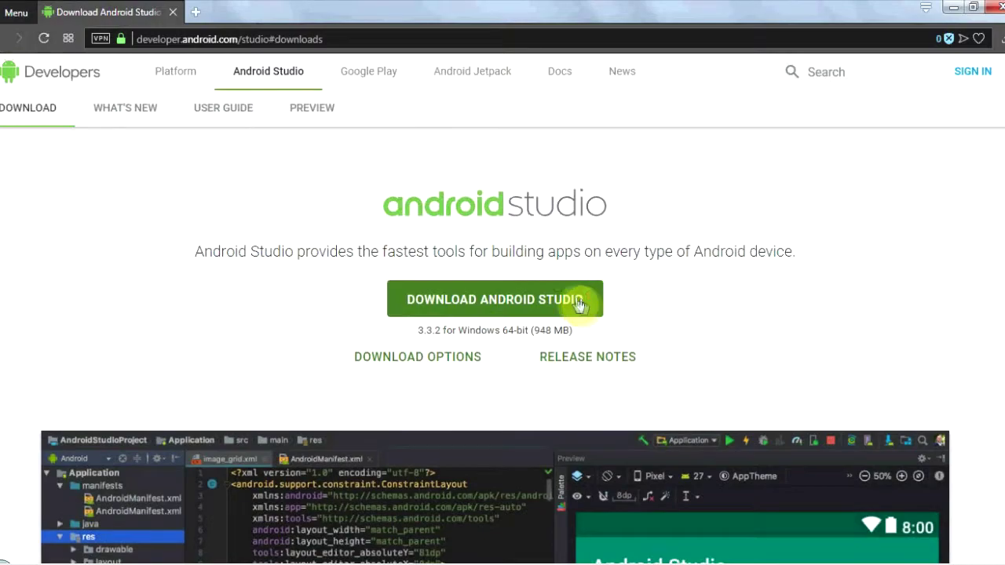
scroll(502, 328, "down", 15)
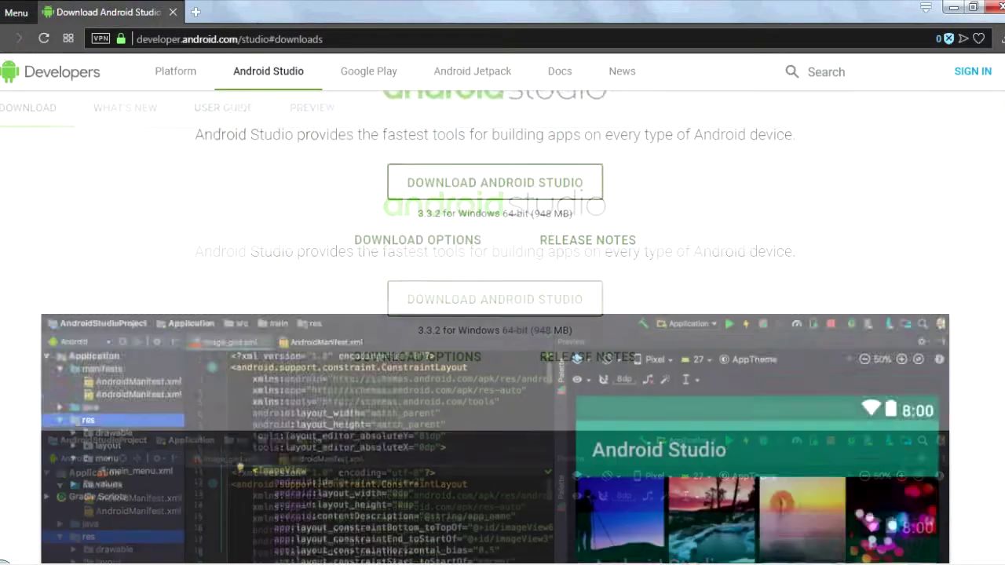
scroll(502, 314, "up", 2)
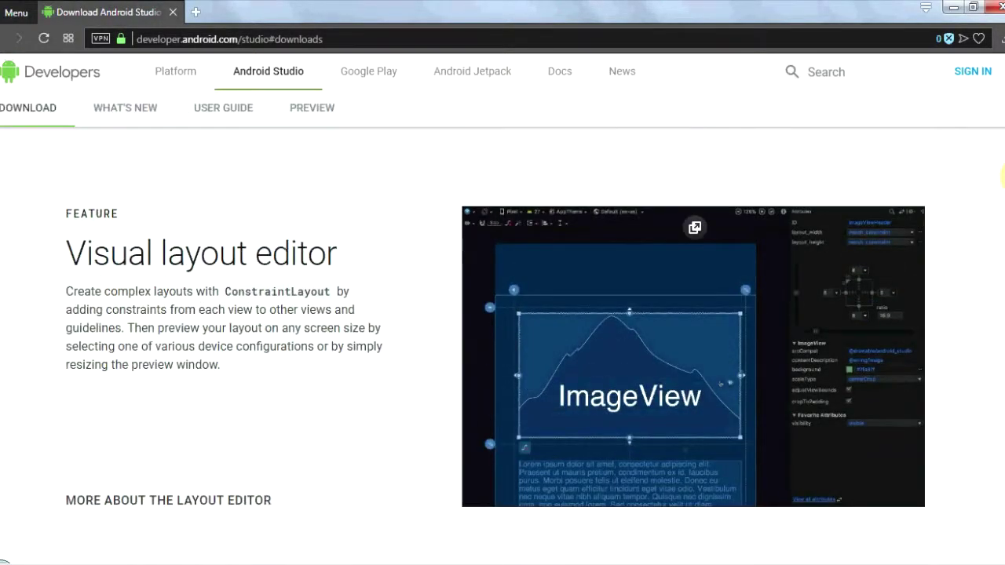
left_click_drag(1004, 177, 1004, 92)
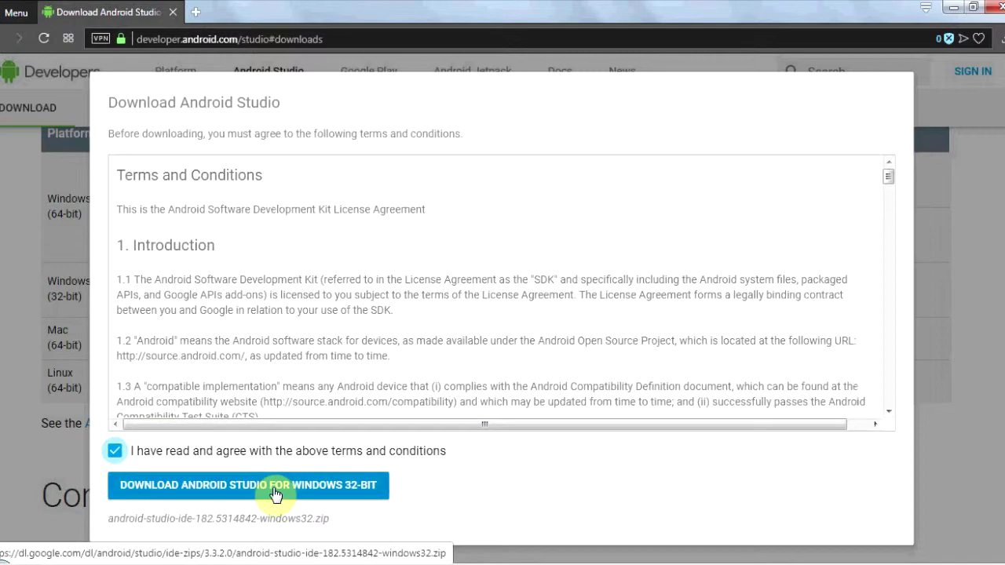
left_click(275, 495)
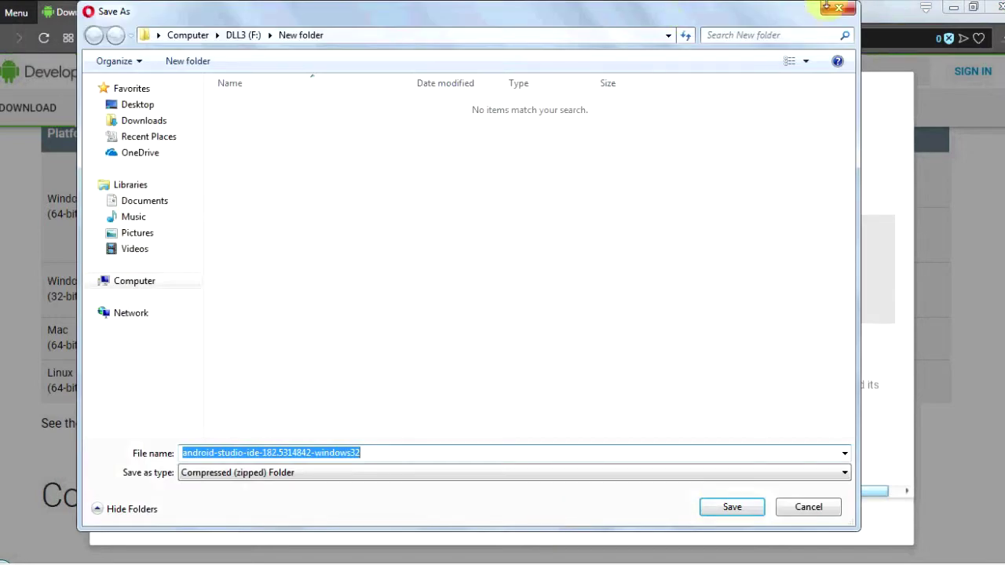
left_click(838, 9)
left_click(988, 226)
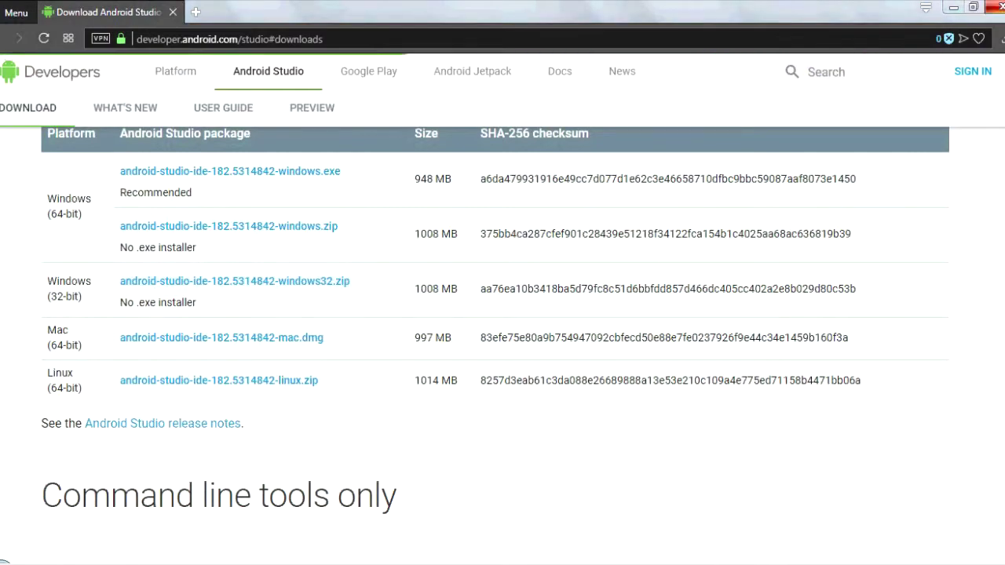
Switch to the file manager and open the DLL3 (F:) drive holding the downloaded Android Studio archive
key("super+e")
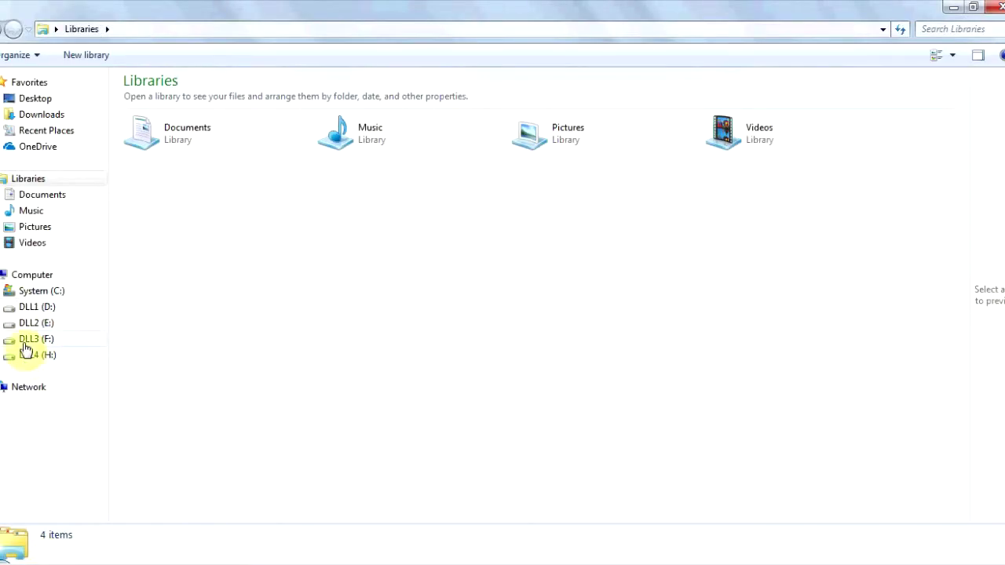
left_click(33, 339)
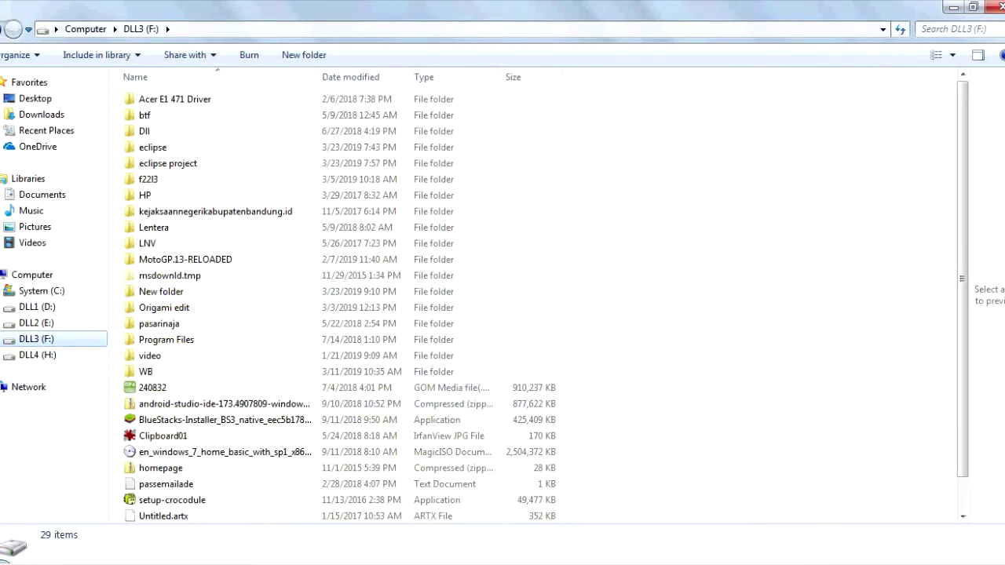
left_click(805, 564)
left_click(767, 302)
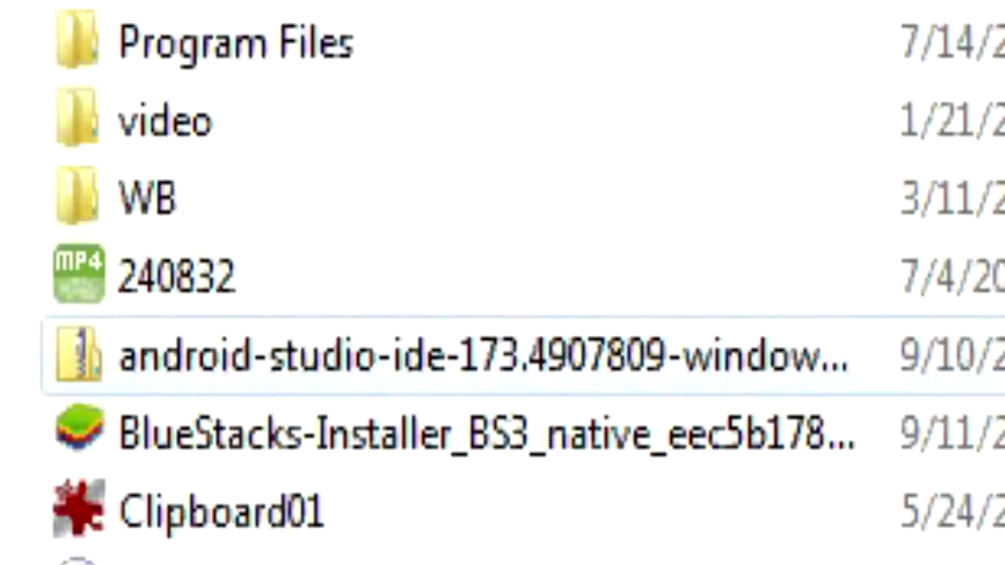
Extract the entire Android Studio archive to the folder F:\android-studio-ide-173.4907809-windows32
double_click(433, 359)
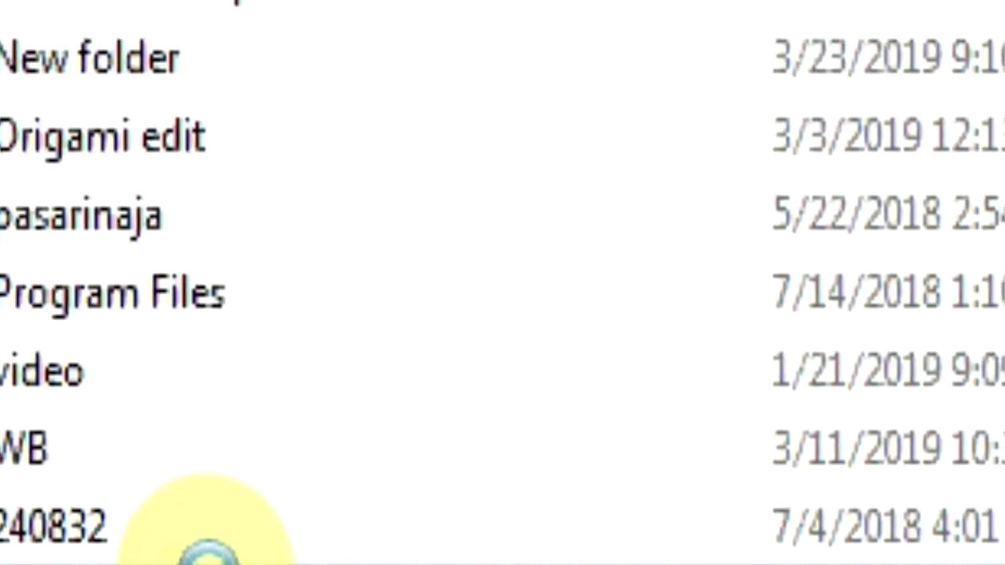
right_click(302, 389)
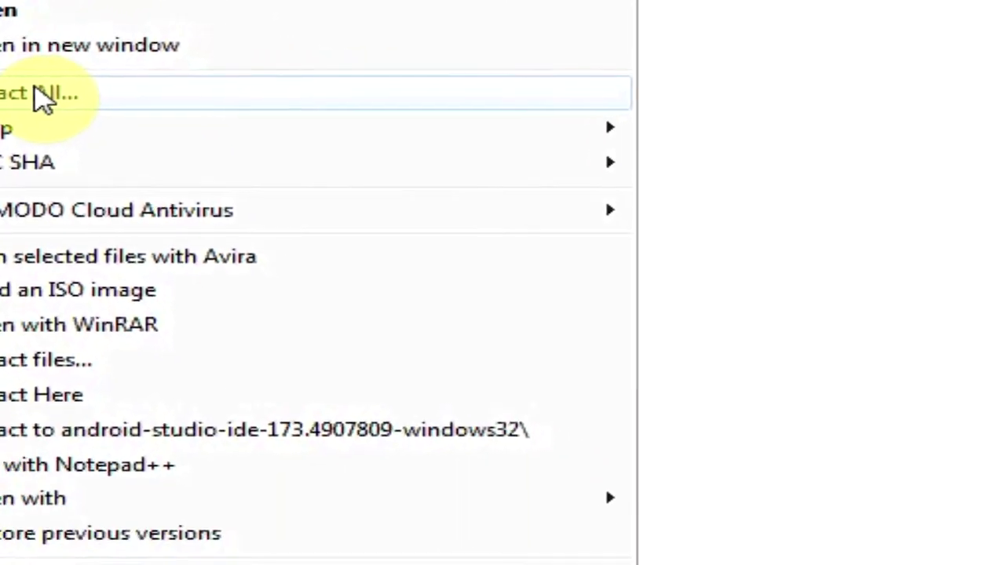
left_click(88, 141)
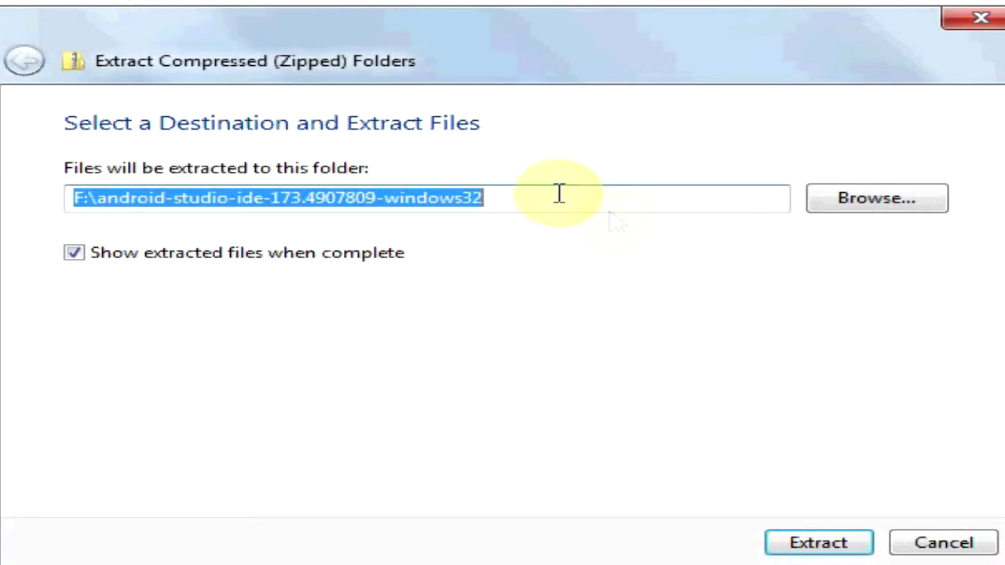
left_click(819, 543)
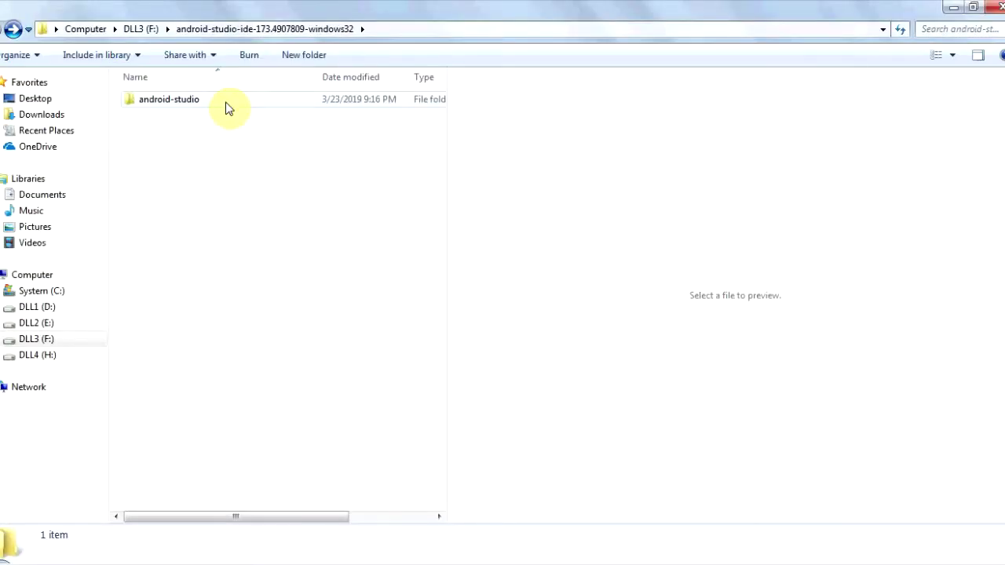
Open the extracted android-studio folder and look over its subfolders and files
double_click(226, 106)
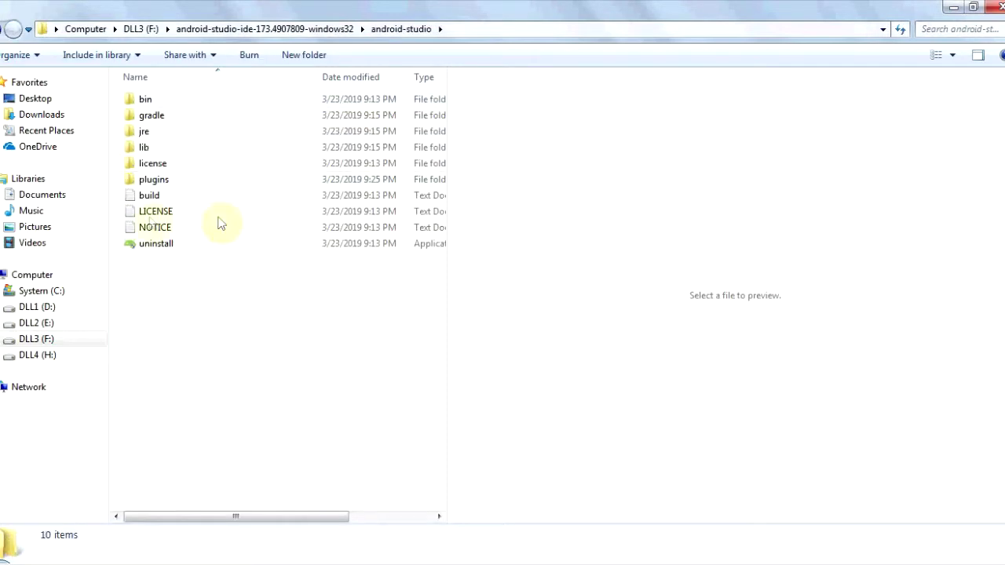
left_click_drag(189, 416, 171, 109)
left_click(209, 325)
left_click_drag(201, 320, 190, 90)
left_click(183, 319)
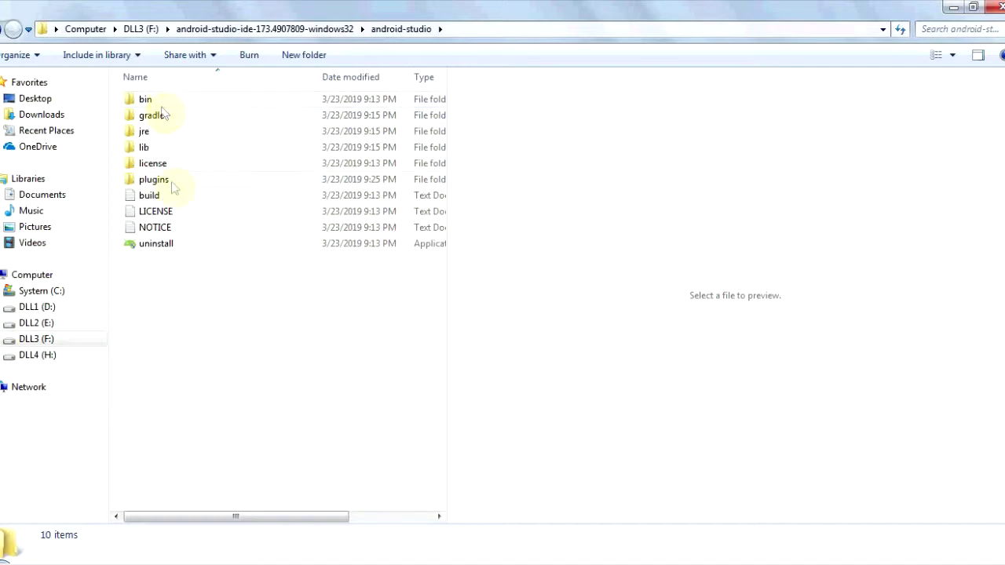
Launch the studio application from the bin folder and allow the file to run
double_click(150, 99)
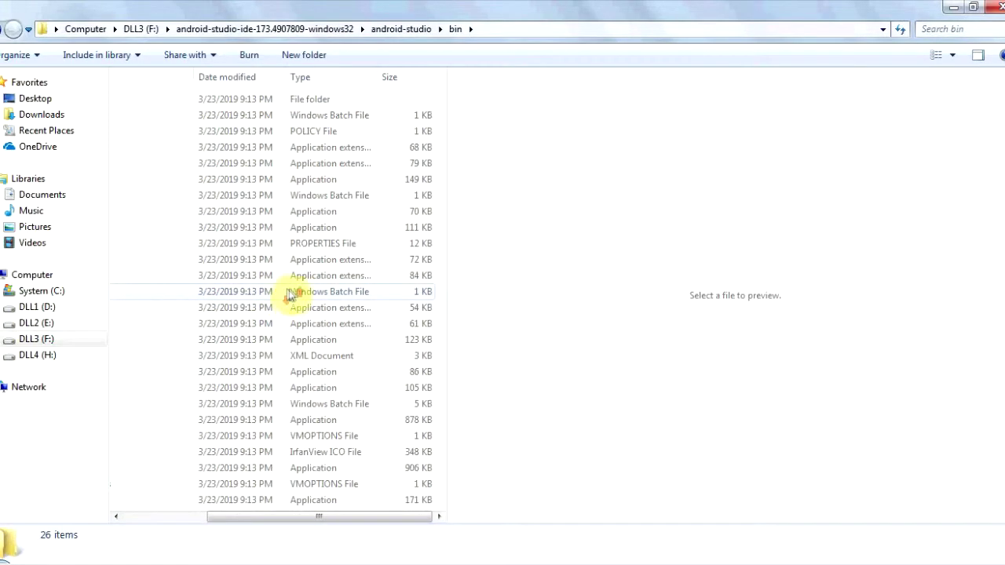
scroll(188, 438, "right", 3)
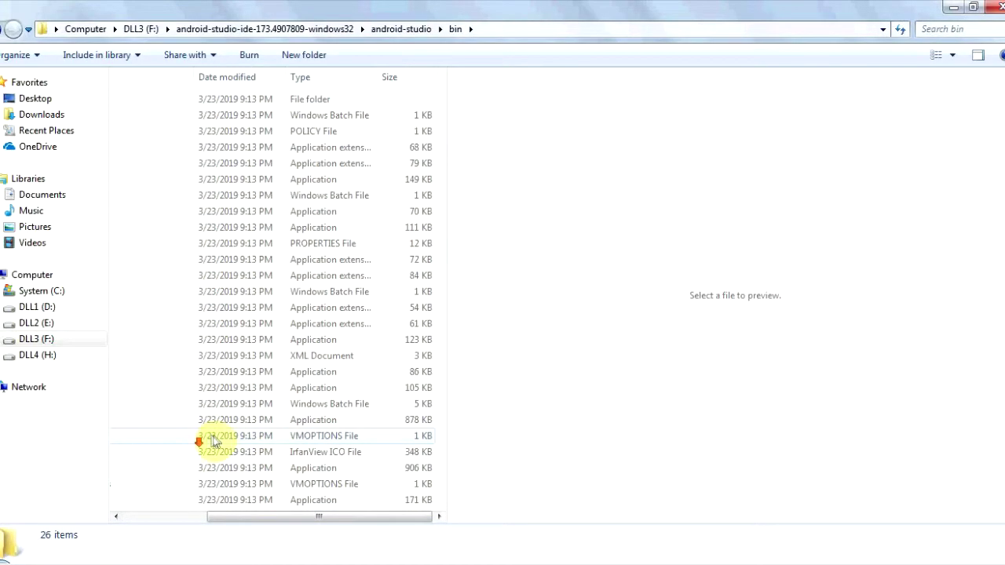
scroll(322, 470, "left", 3)
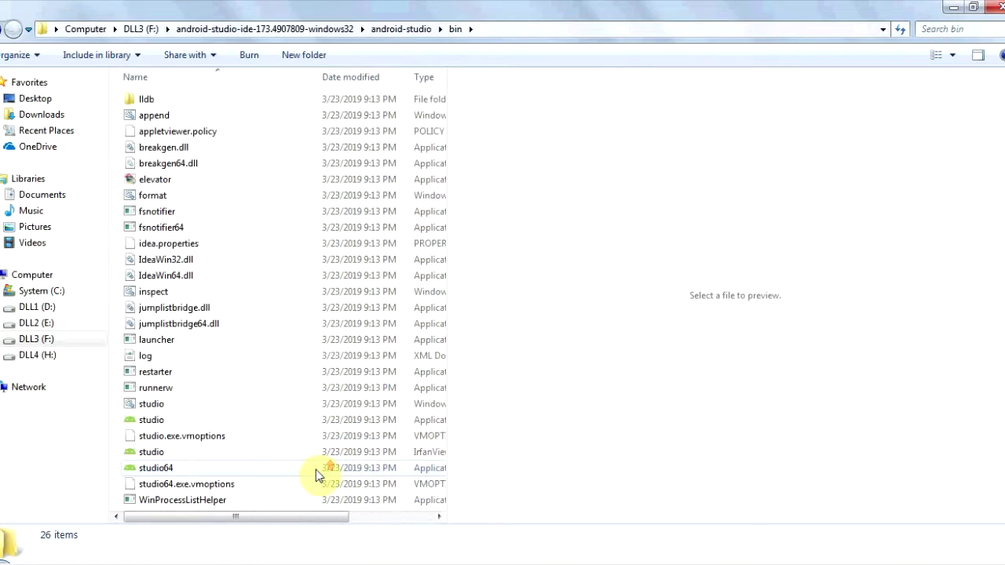
double_click(168, 423)
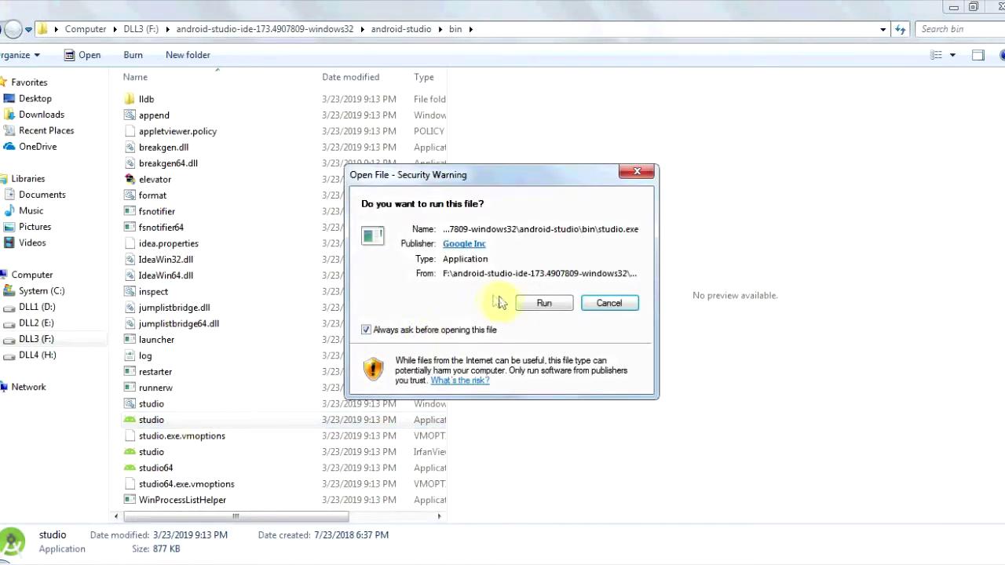
left_click(531, 303)
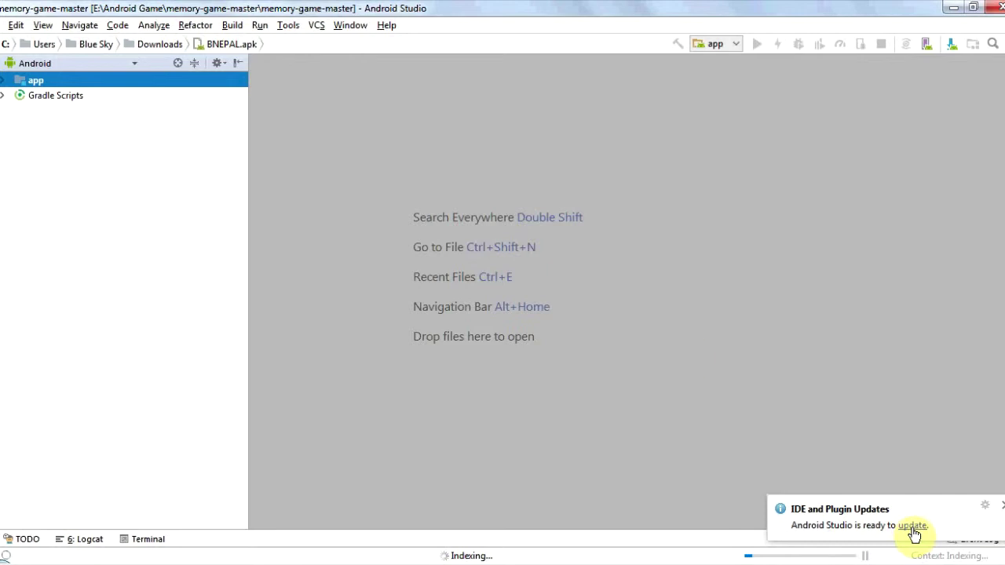
left_click(164, 204)
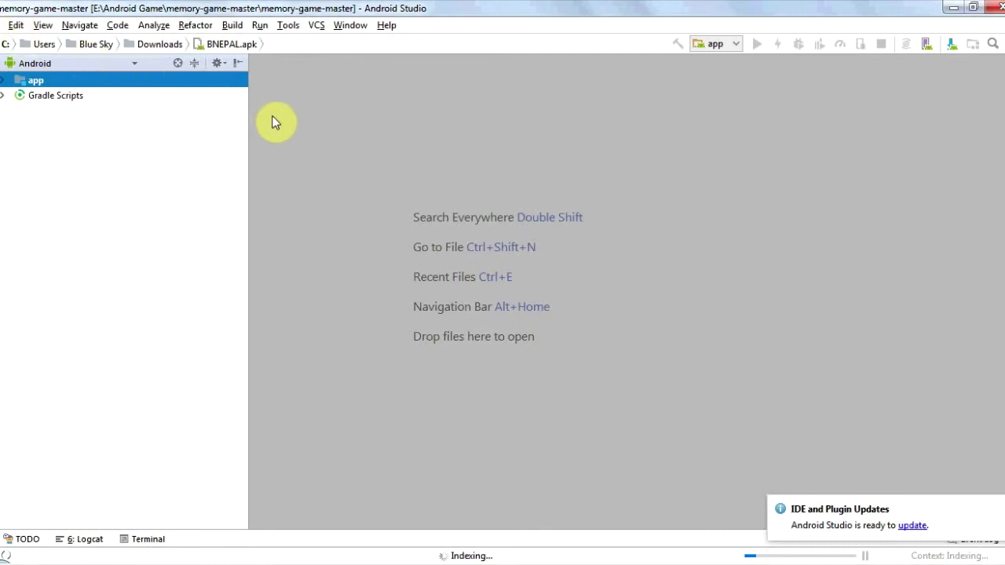
key("alt+f")
key("Escape")
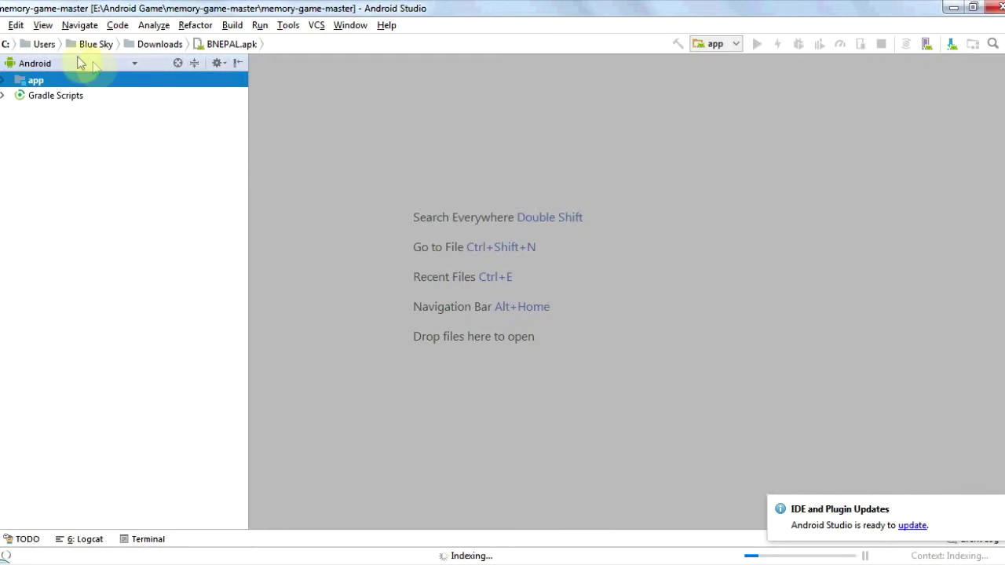